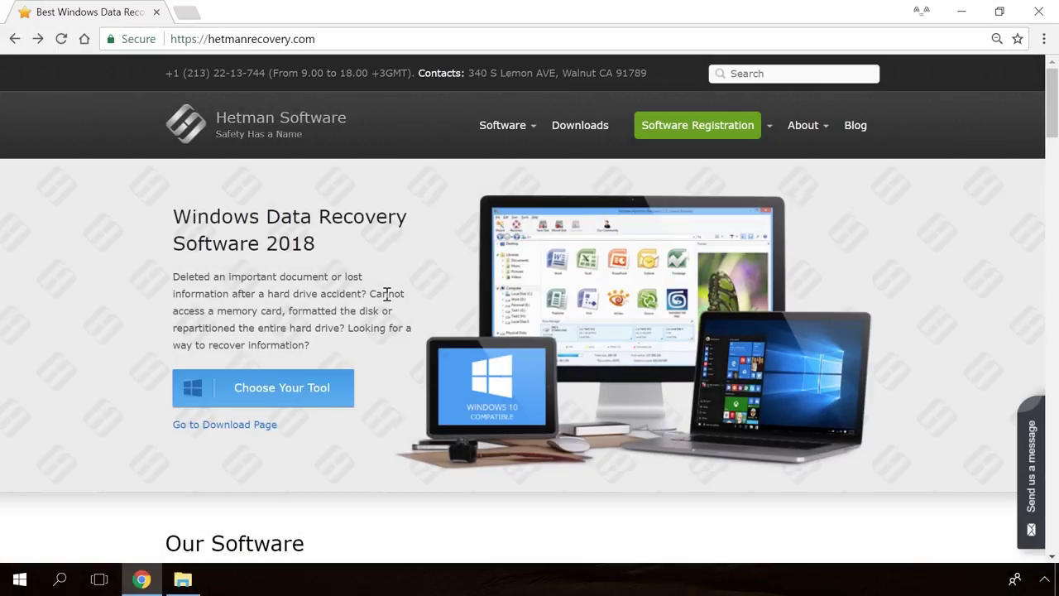
- Go to the Partition Recovery product page and download its installer
scroll(387, 294, "down", 2)
scroll(386, 294, "down", 5)
scroll(386, 298, "down", 4)
scroll(386, 300, "down", 5)
scroll(387, 299, "down", 5)
scroll(387, 300, "up", 8)
scroll(387, 299, "up", 4)
scroll(386, 300, "up", 3)
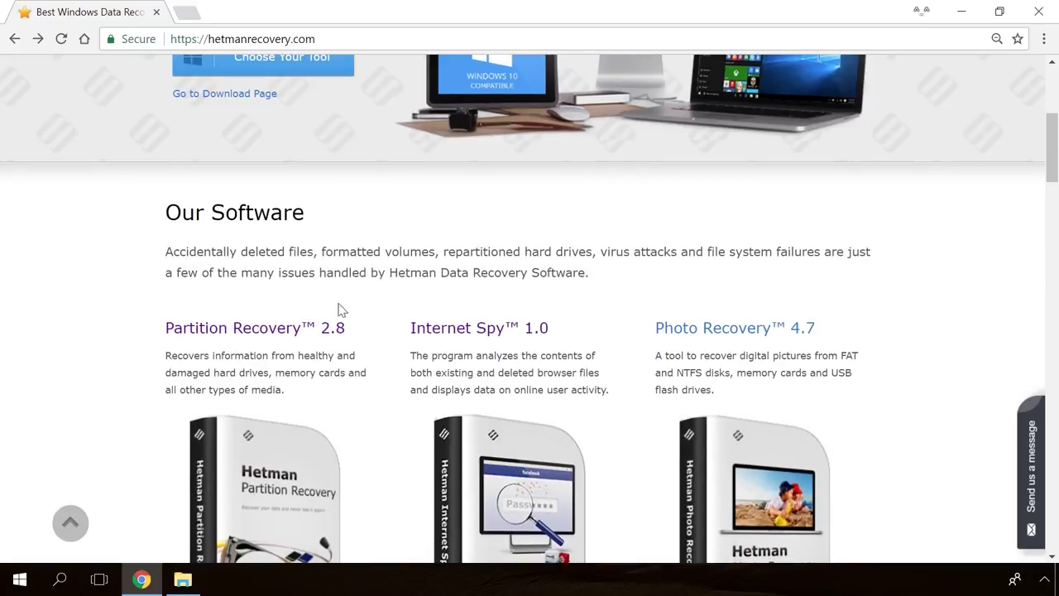
left_click(302, 328)
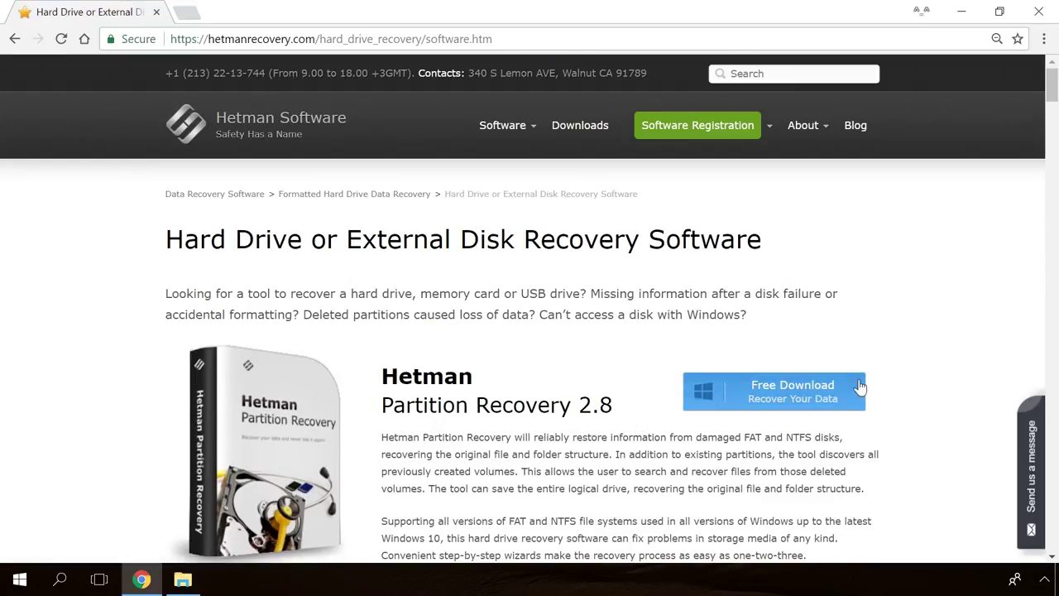
left_click(763, 398)
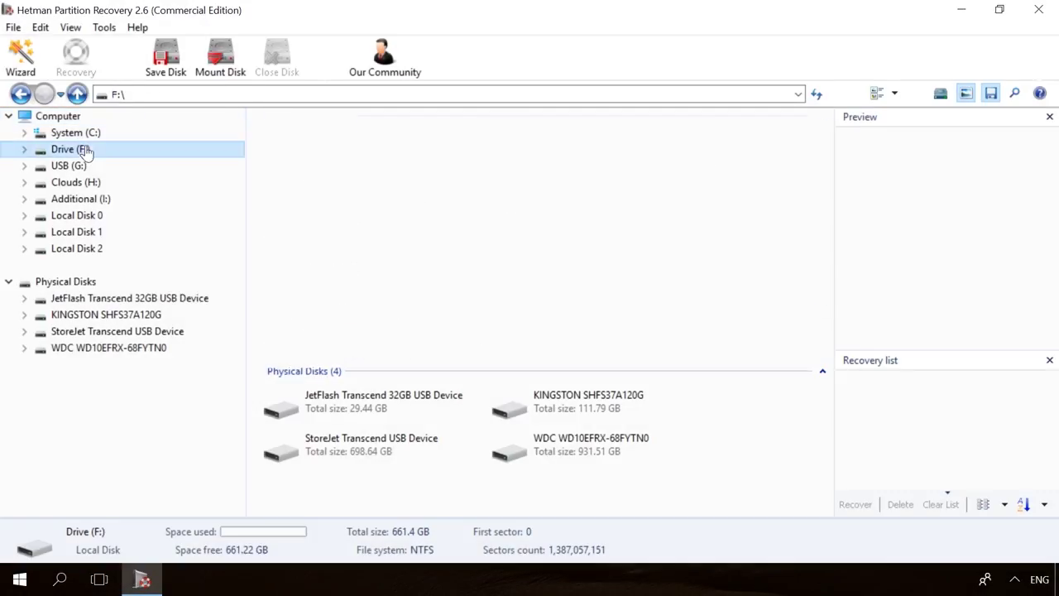
- Analyse Drive F: and recover the deleted 856071704.mp4 video to the hard disk
double_click(85, 151)
left_click(660, 448)
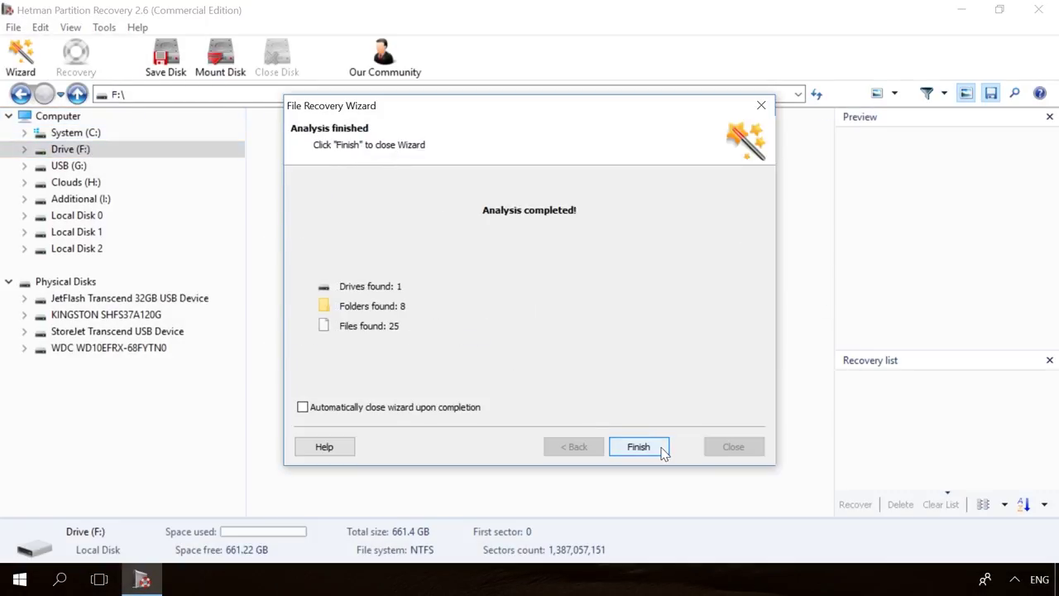
left_click(660, 448)
left_click(670, 137)
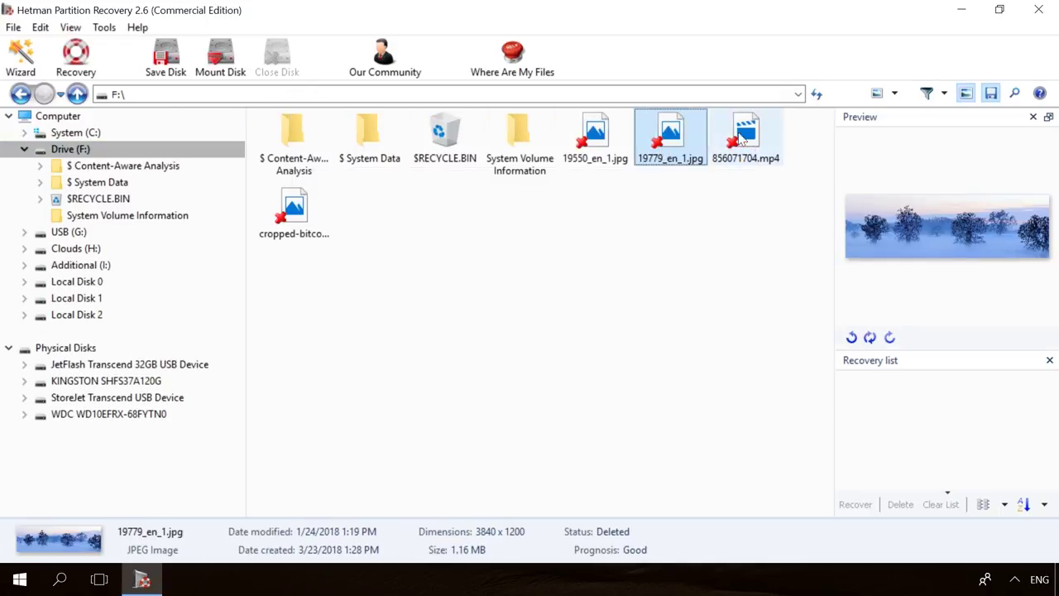
left_click(759, 134)
left_click(75, 58)
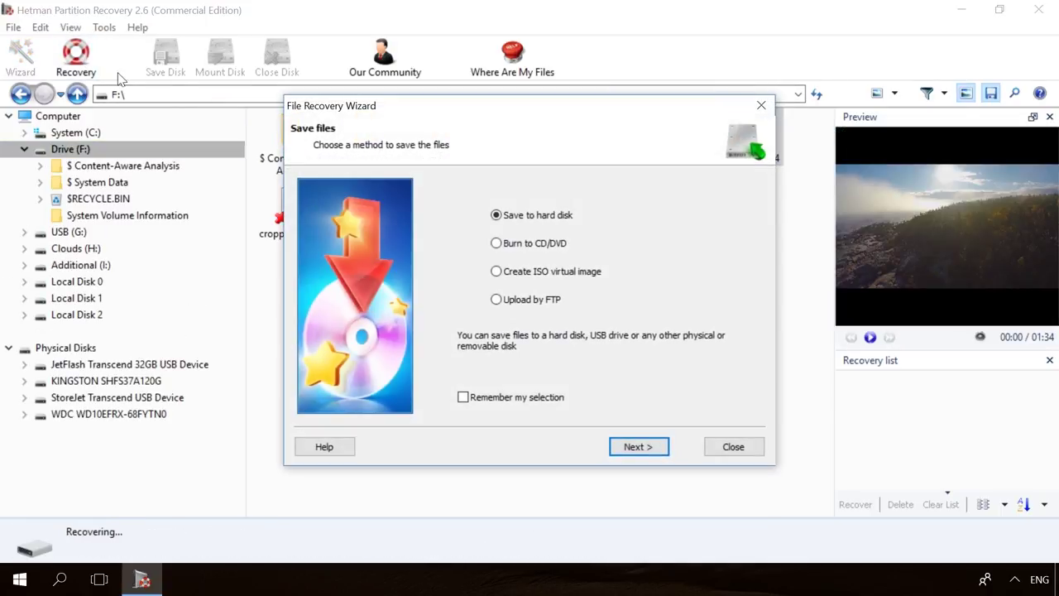
left_click(629, 447)
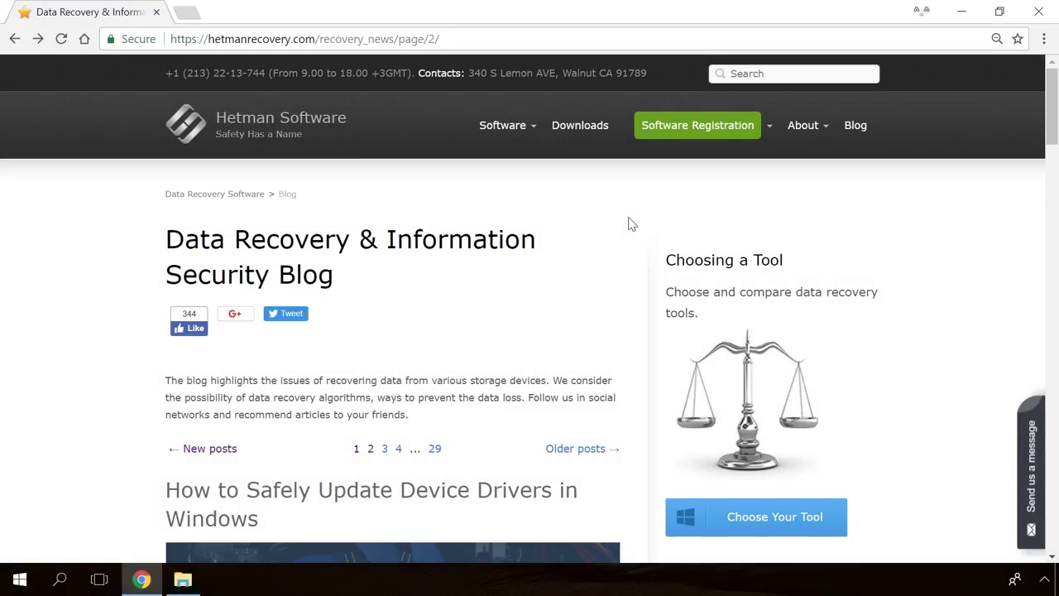
- Open the 'Windows Detected a Hard Disk Problem' blog article
scroll(629, 223, "down", 4)
scroll(629, 223, "down", 3)
scroll(630, 224, "down", 4)
scroll(629, 223, "down", 4)
scroll(629, 223, "down", 3)
scroll(629, 223, "down", 3)
scroll(629, 223, "down", 3)
scroll(629, 223, "up", 7)
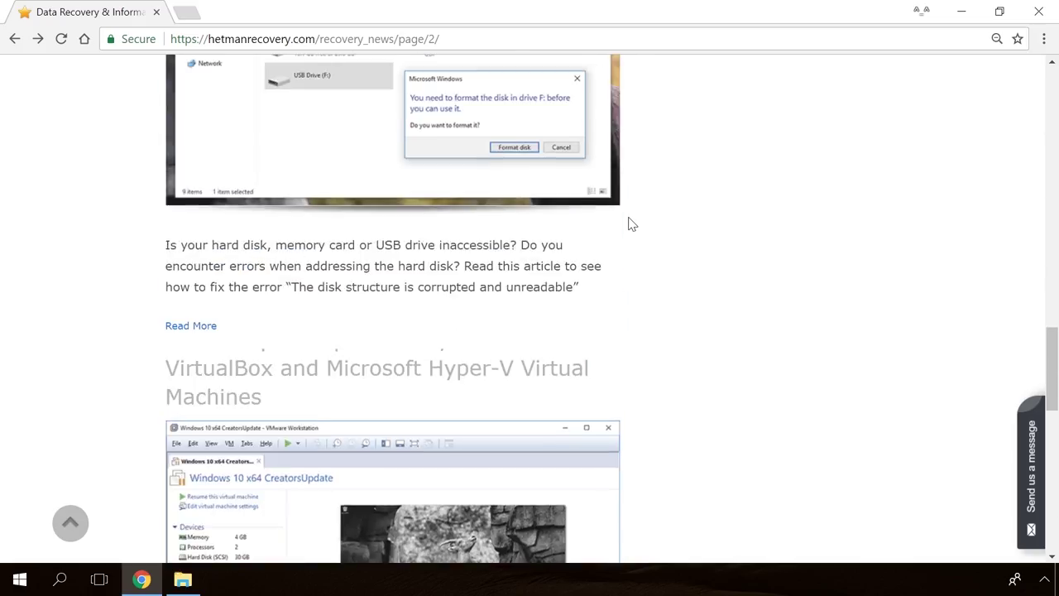
scroll(629, 223, "up", 4)
scroll(610, 224, "up", 6)
left_click(402, 301)
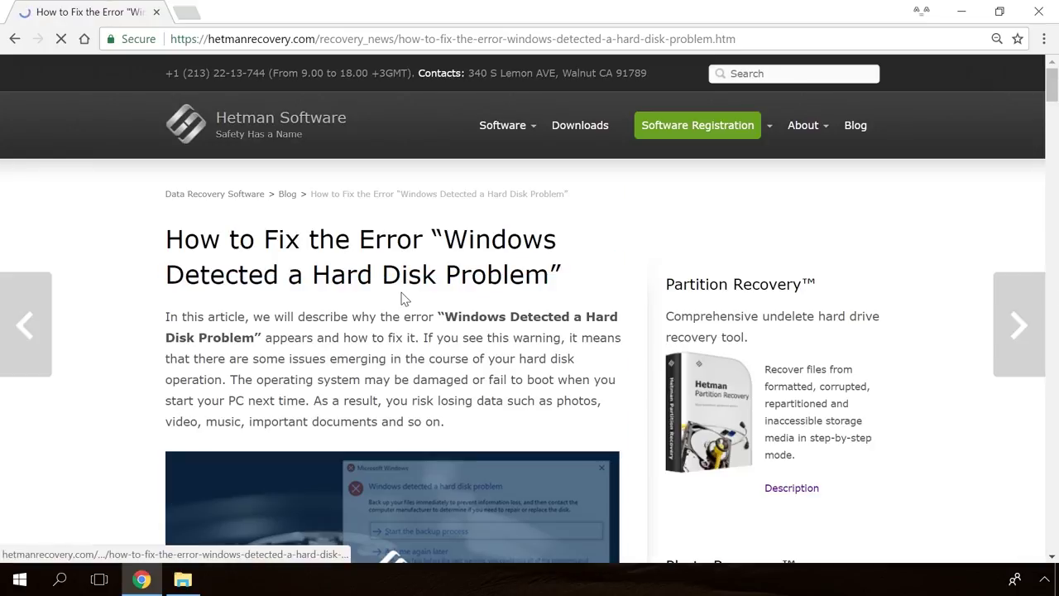
- Open the 'Send us a message' form and type the greeting 'Hllo'
scroll(633, 290, "down", 1)
scroll(632, 359, "down", 6)
scroll(629, 361, "down", 4)
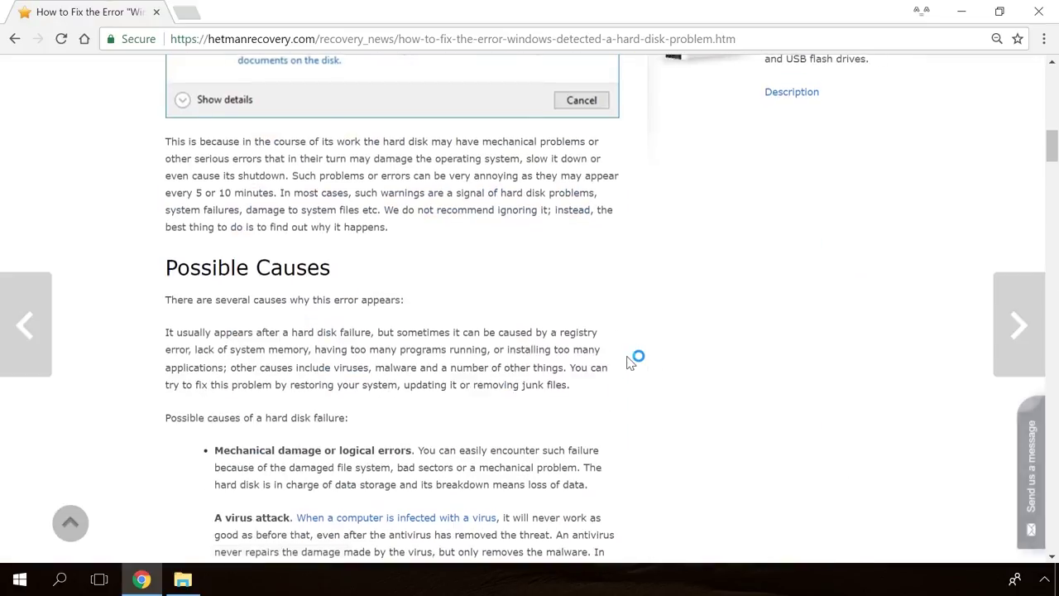
scroll(631, 360, "down", 6)
scroll(634, 359, "down", 4)
scroll(631, 359, "down", 7)
scroll(627, 359, "up", 3)
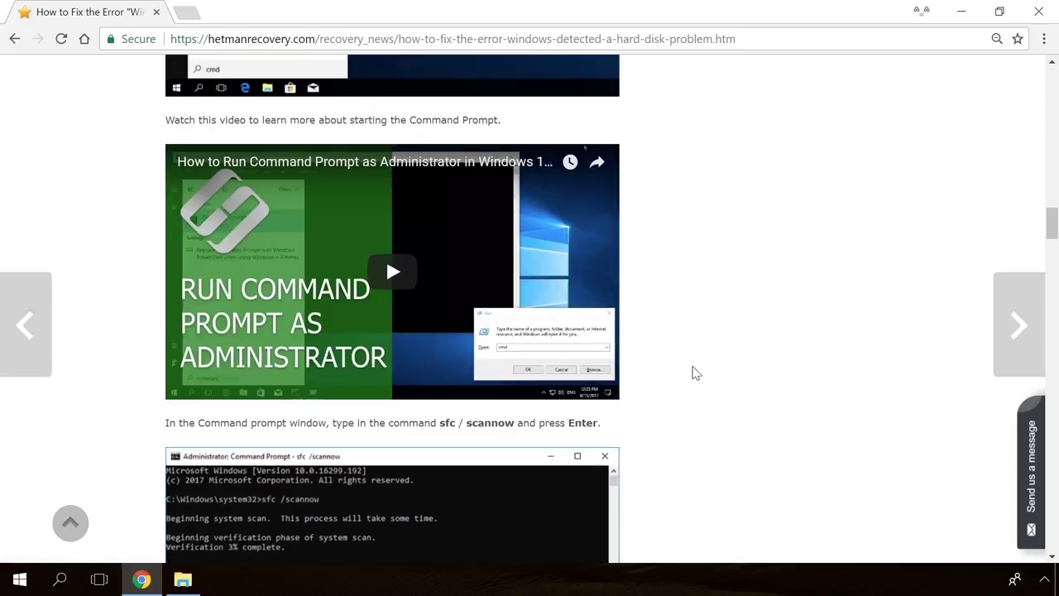
left_click(1037, 447)
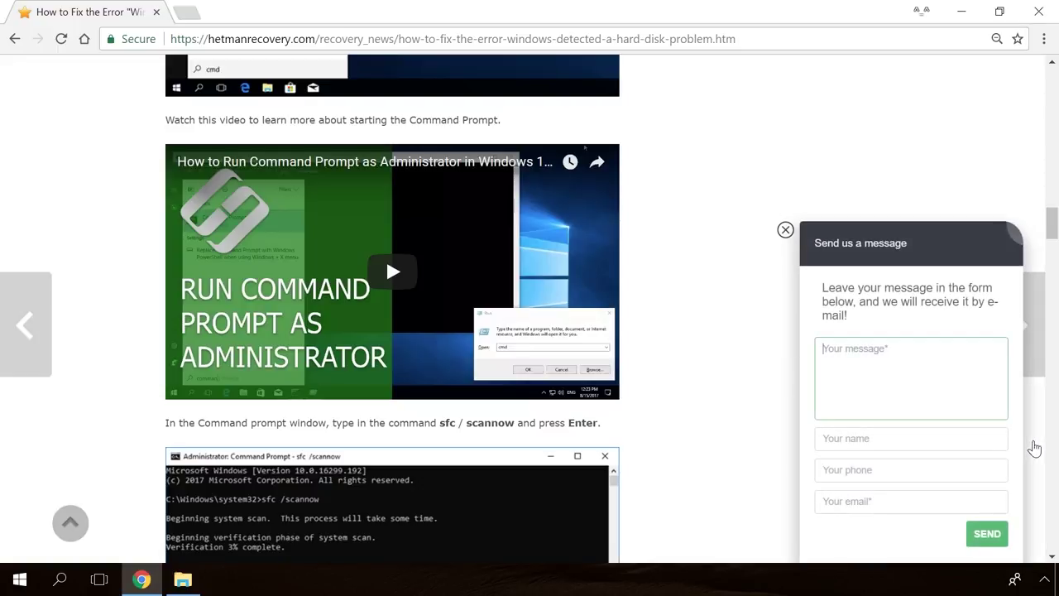
type("Hllo")
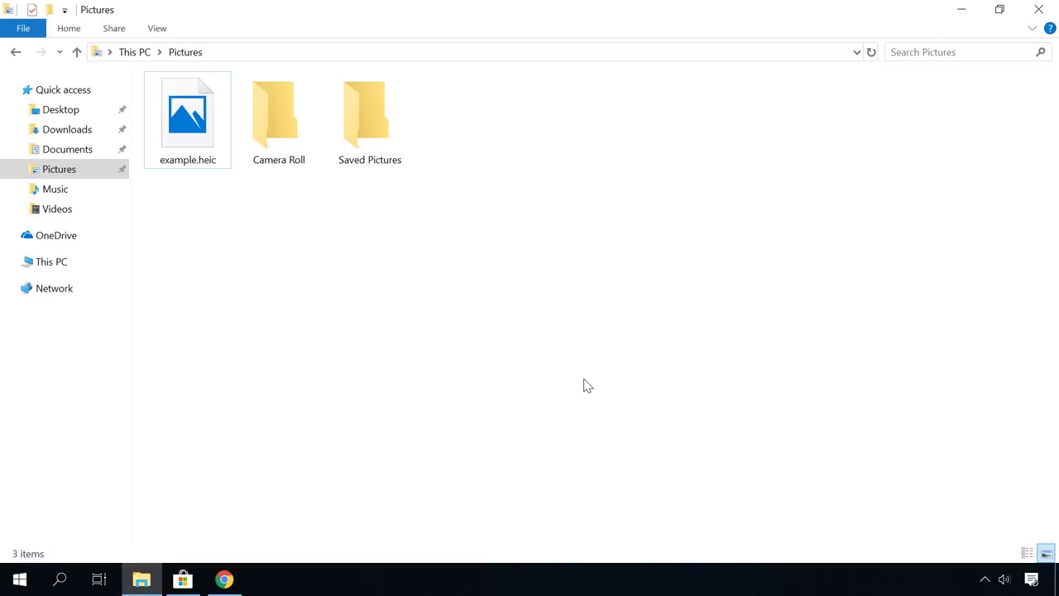
- Open example.heic in Photos, which reports that additional codecs are required
double_click(202, 133)
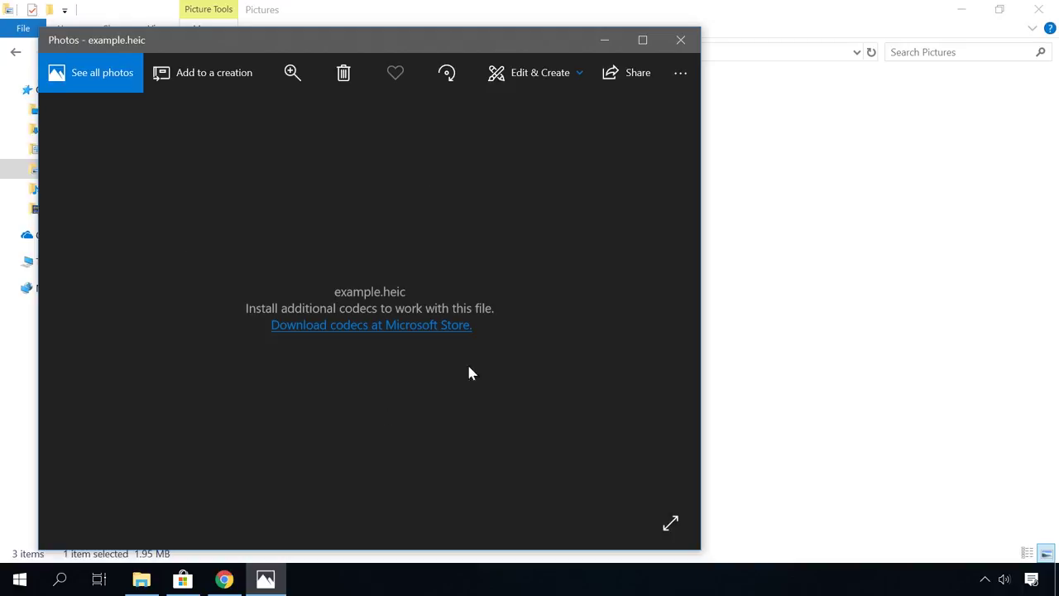
- Show the paid codec bundle maximized in Microsoft Store, then return to the HEIF Image Extensions web page
left_click(339, 327)
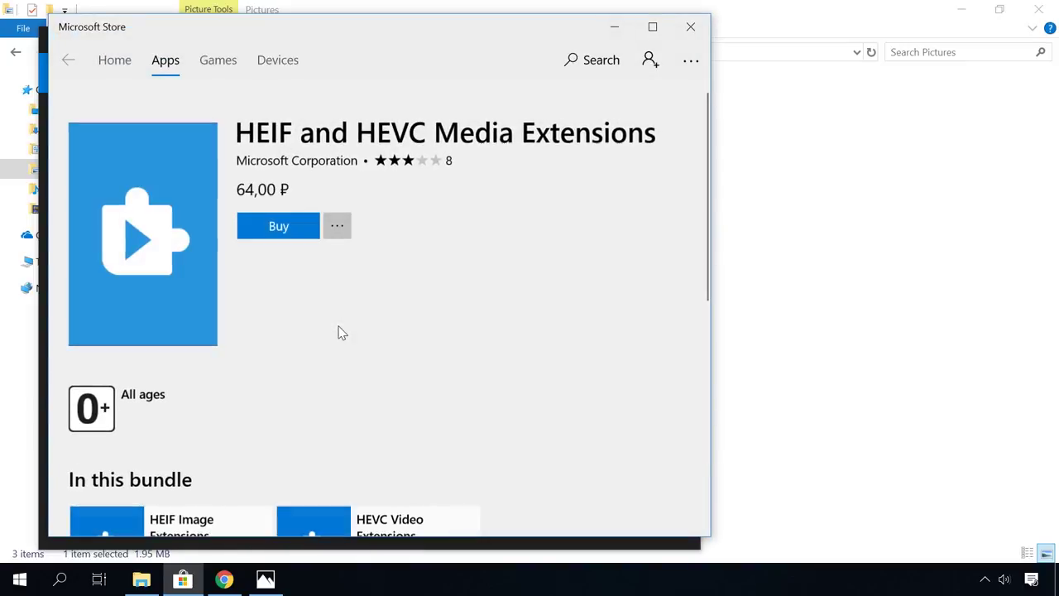
left_click(653, 33)
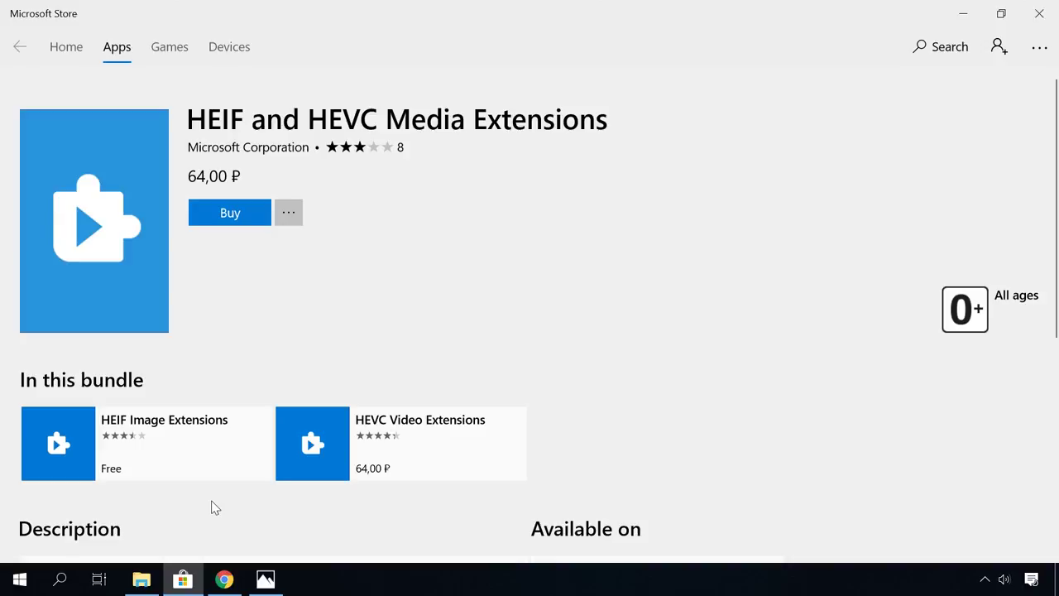
left_click(225, 579)
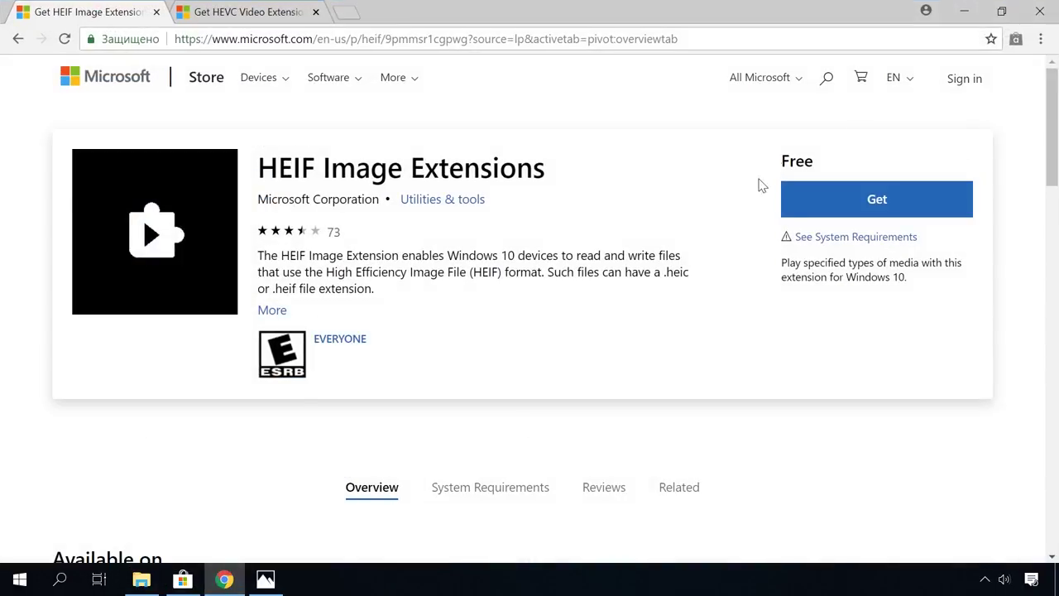
- Install the free HEIF Image Extensions from Microsoft Store without signing in
left_click(286, 14)
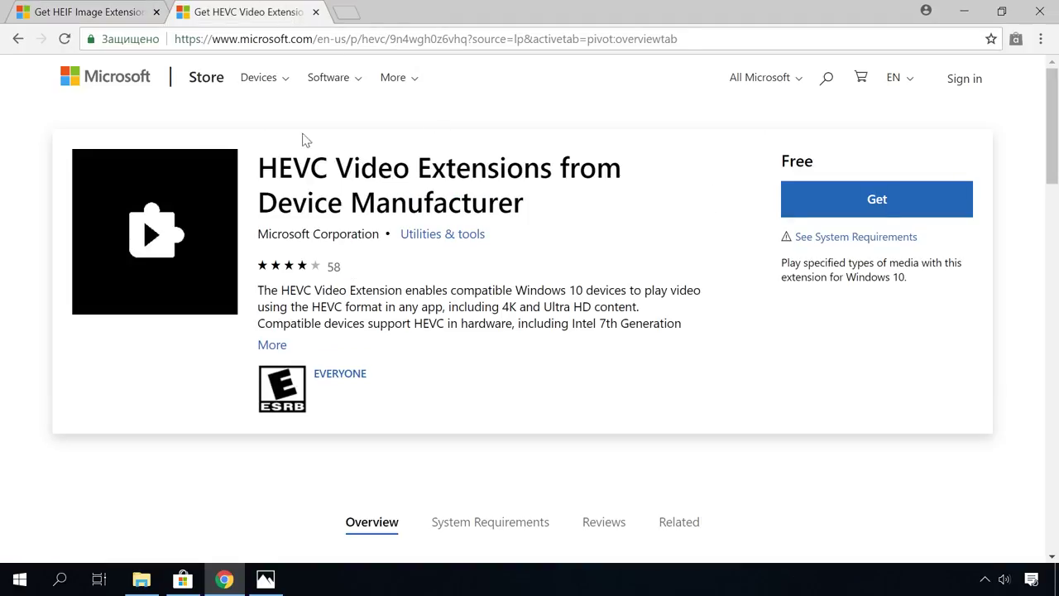
left_click(115, 18)
left_click(856, 207)
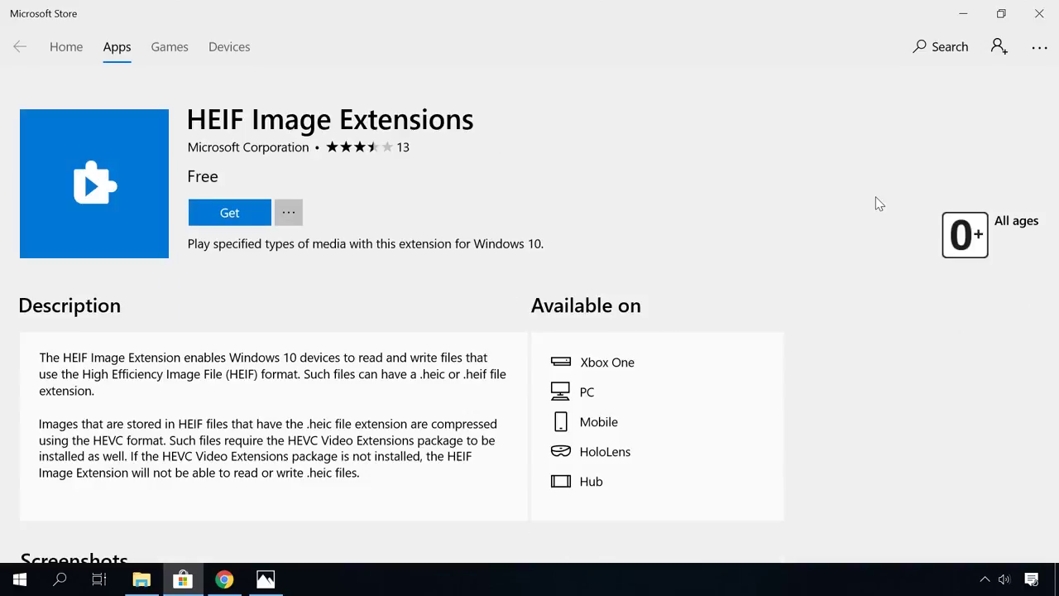
left_click(219, 214)
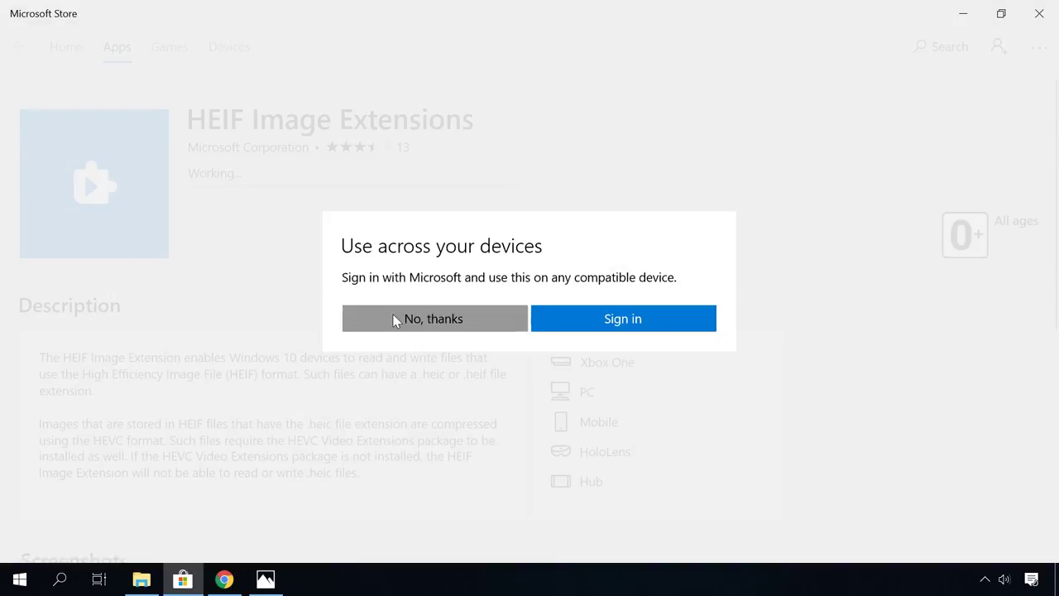
left_click(397, 318)
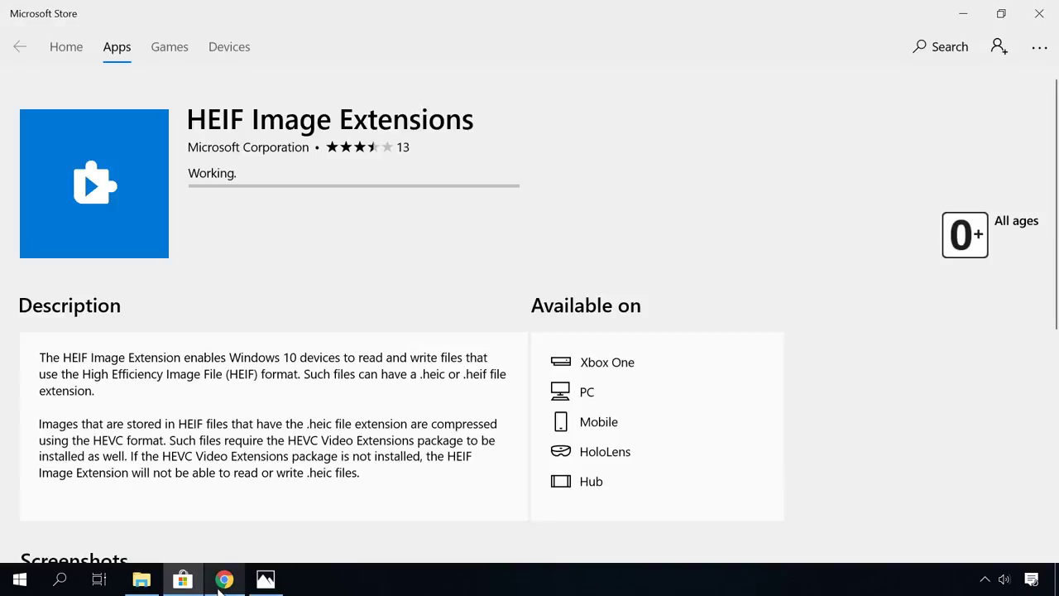
- Install the free HEVC Video Extensions from Microsoft Store without signing in
left_click(235, 581)
left_click(246, 17)
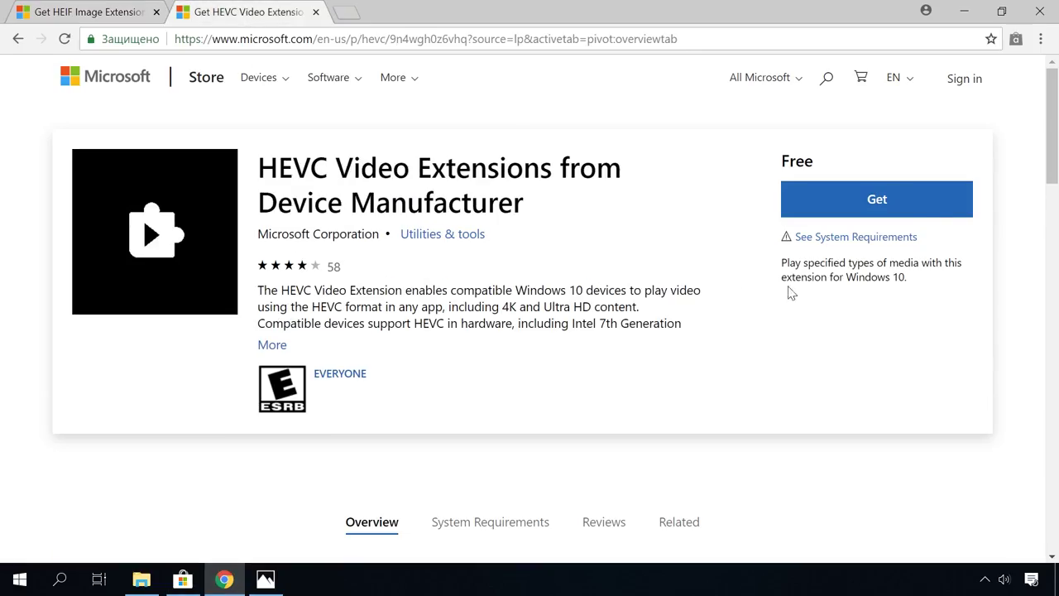
left_click(879, 203)
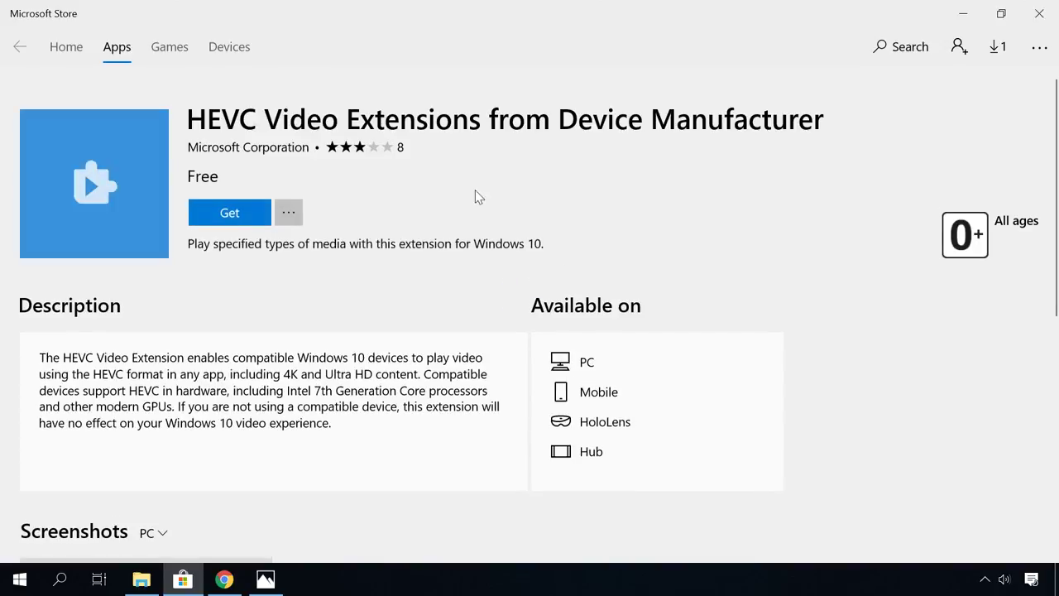
left_click(235, 214)
left_click(496, 317)
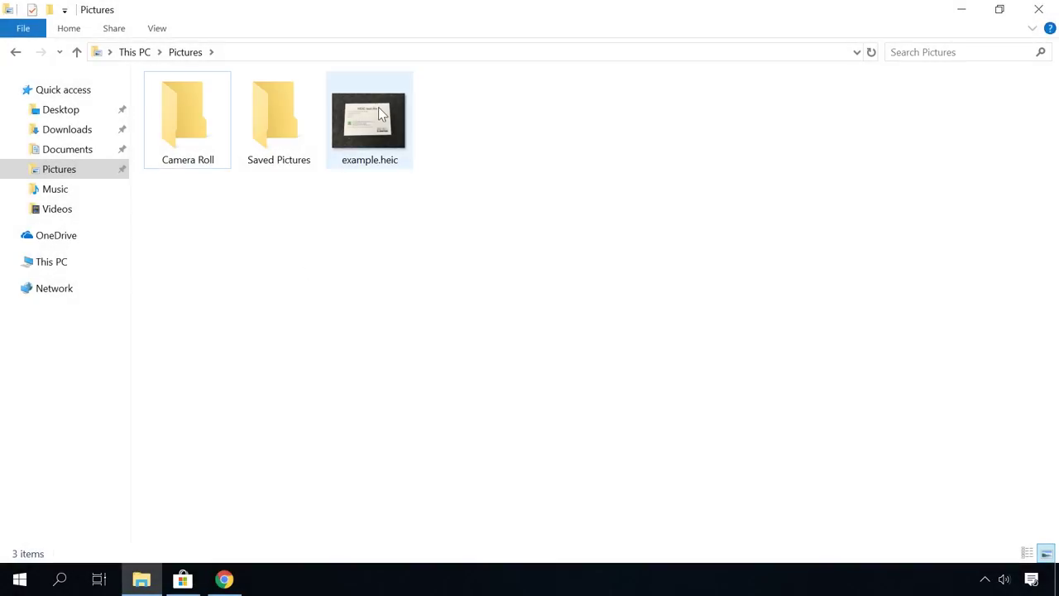
double_click(379, 113)
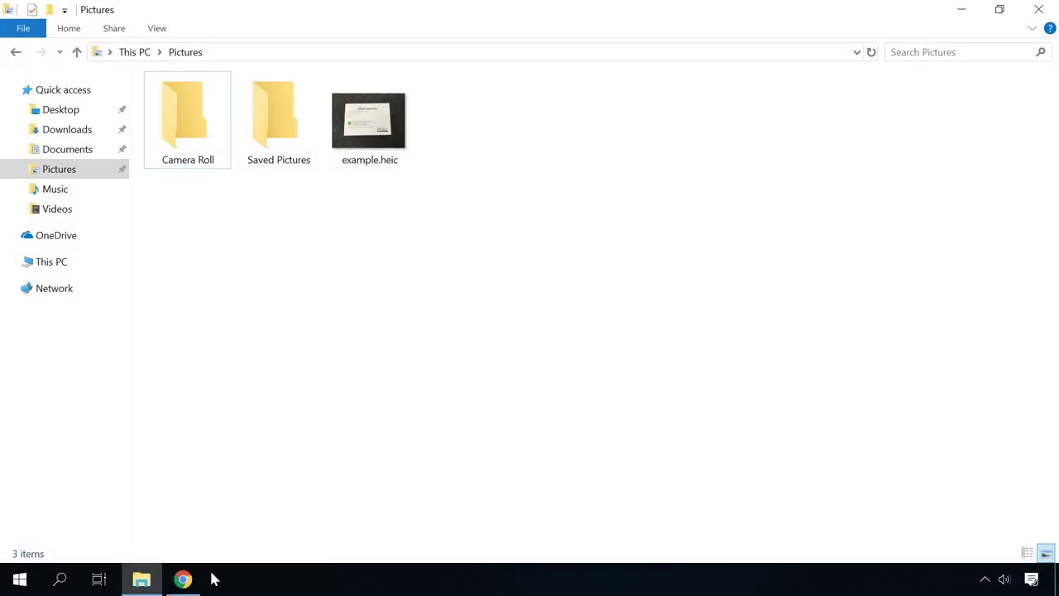
- Place the Pictures window beside the converter and upload example.heic into it
left_click(189, 582)
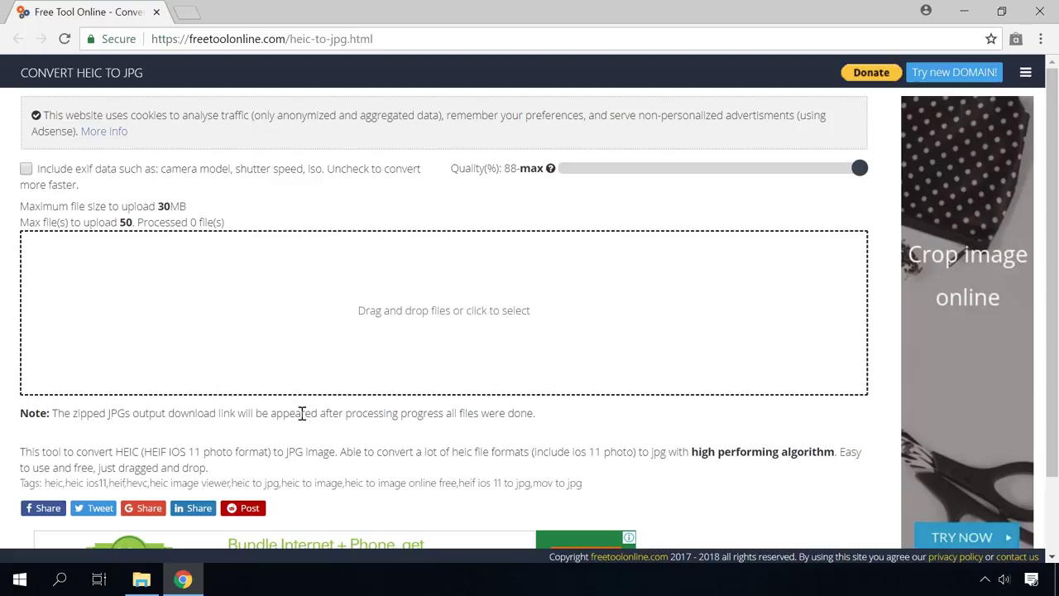
left_click(140, 580)
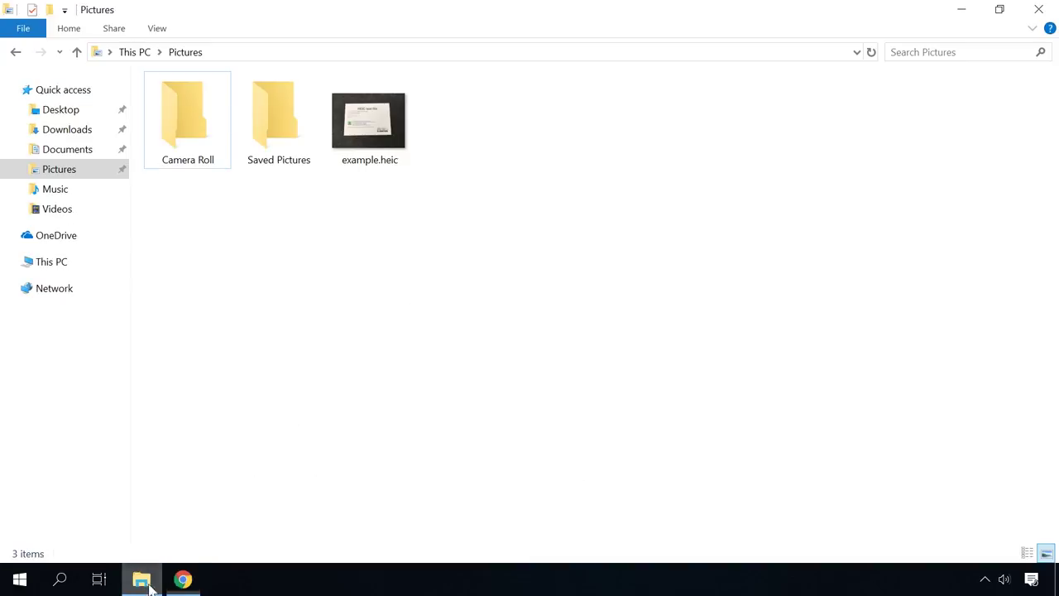
left_click(999, 9)
left_click_drag(664, 50, 734, 57)
left_click(901, 170)
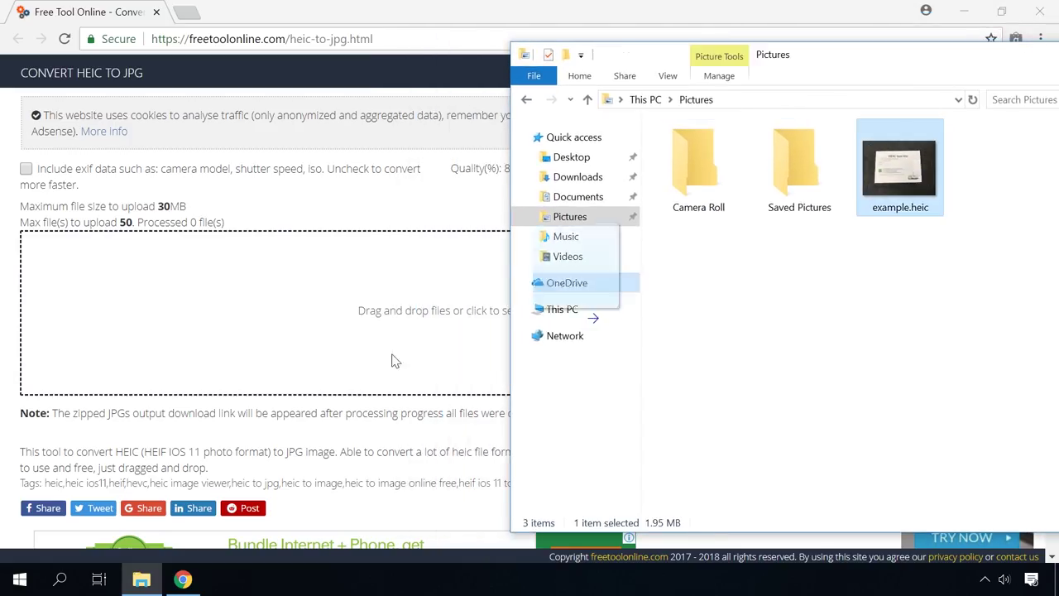
left_click_drag(360, 361, 296, 351)
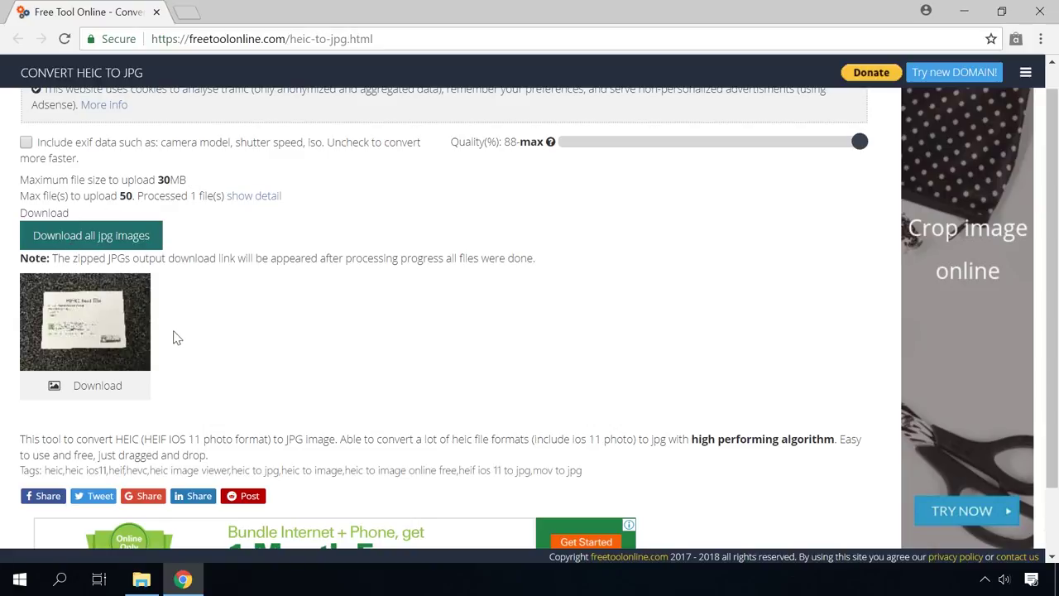
- Download the converted example.jpg and open it in Photos
left_click(92, 388)
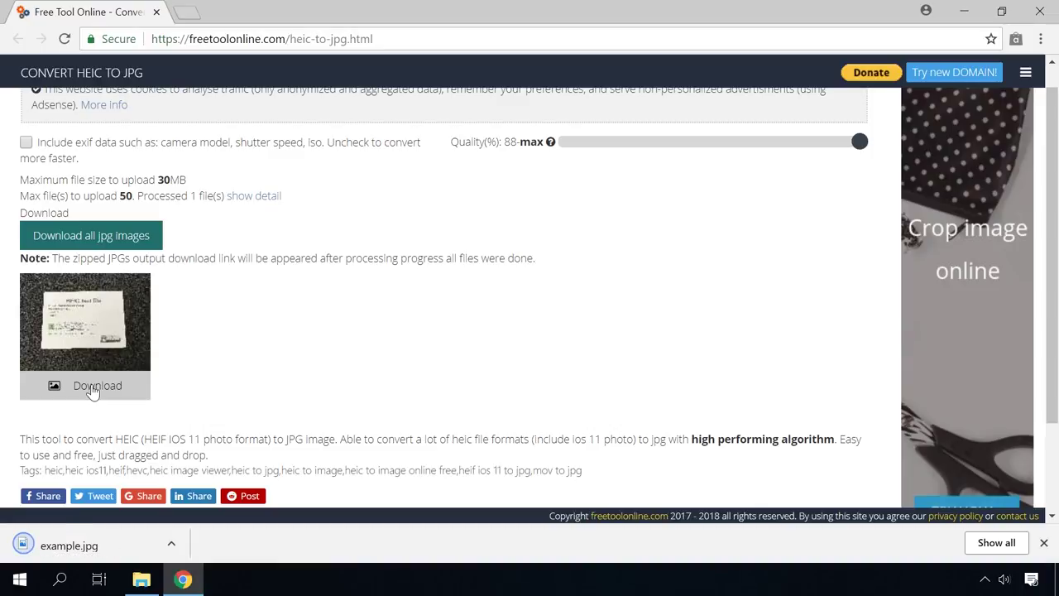
left_click(73, 553)
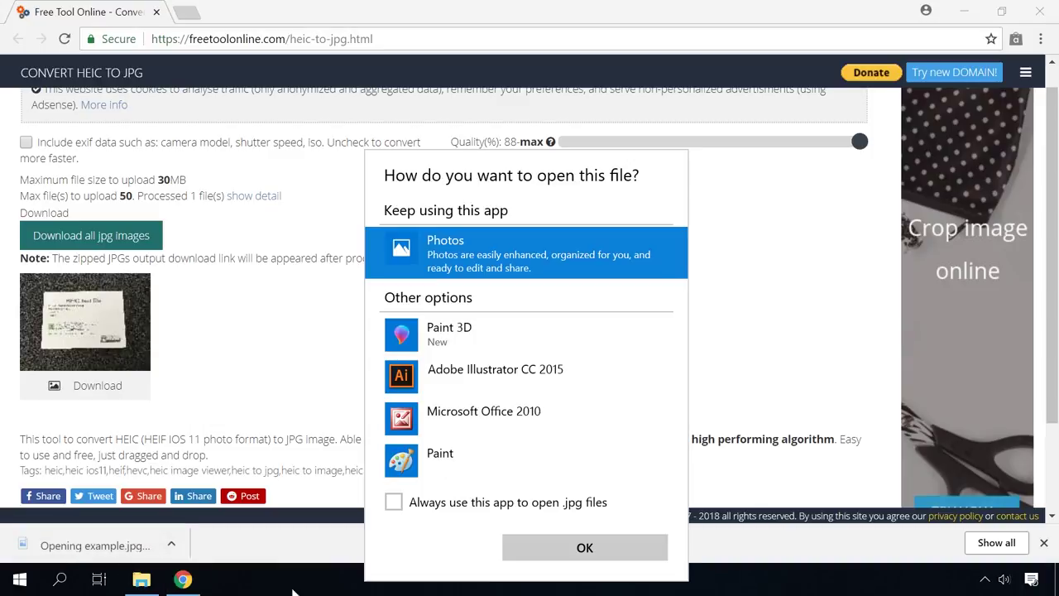
left_click(551, 547)
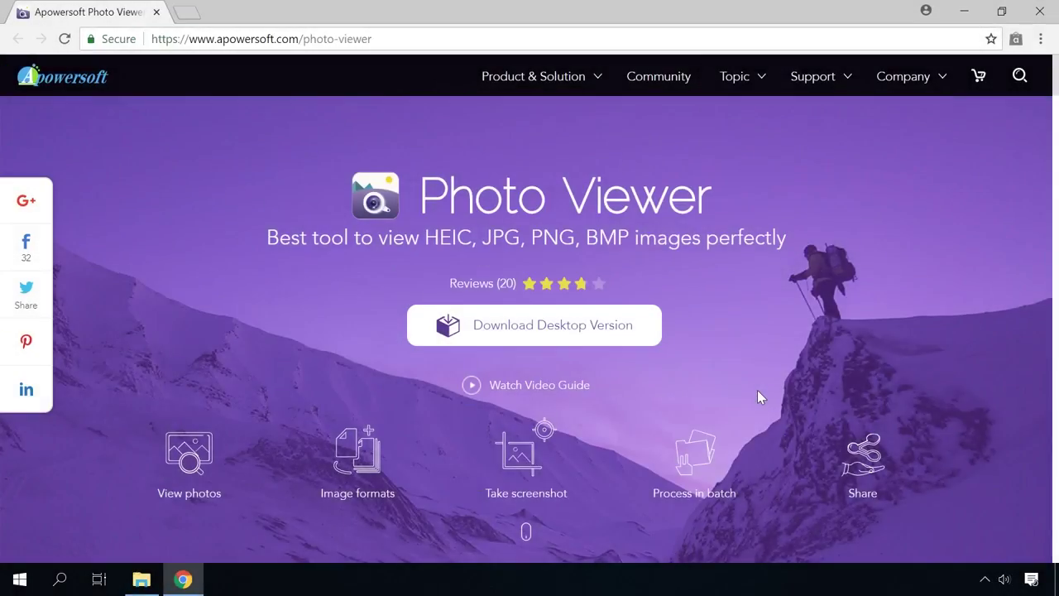
- Download the Apowersoft Photo Viewer desktop installer
left_click(590, 334)
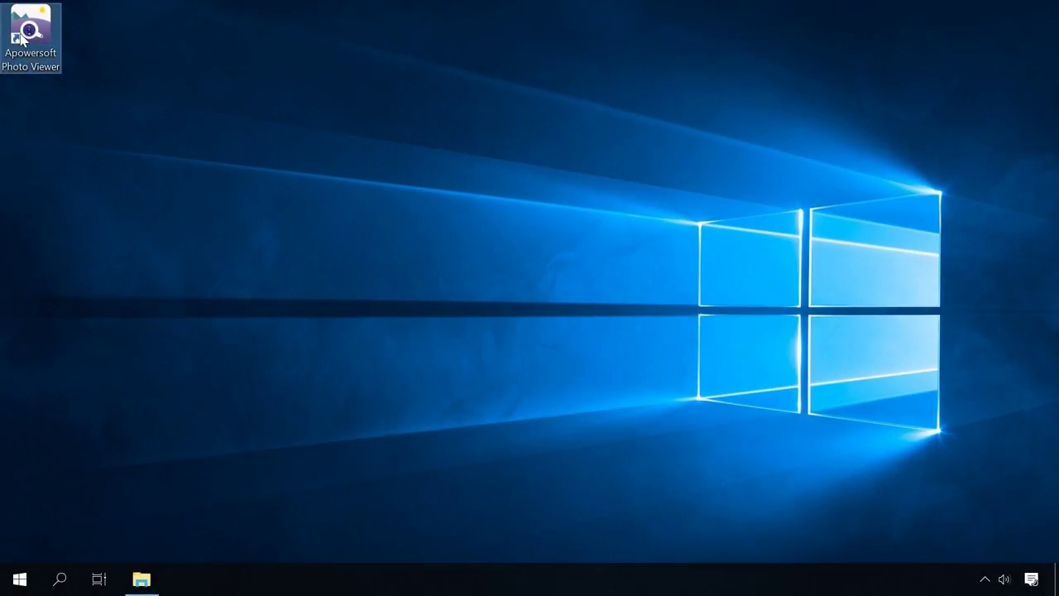
- Launch Apowersoft Photo Viewer from the desktop and open Pictures\example.heic
double_click(23, 37)
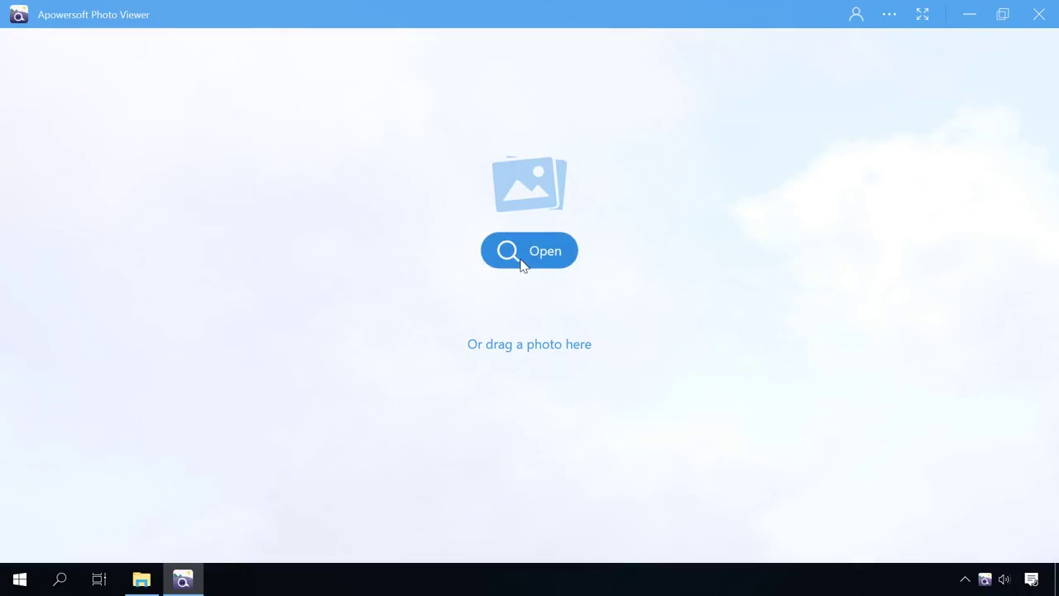
left_click(521, 263)
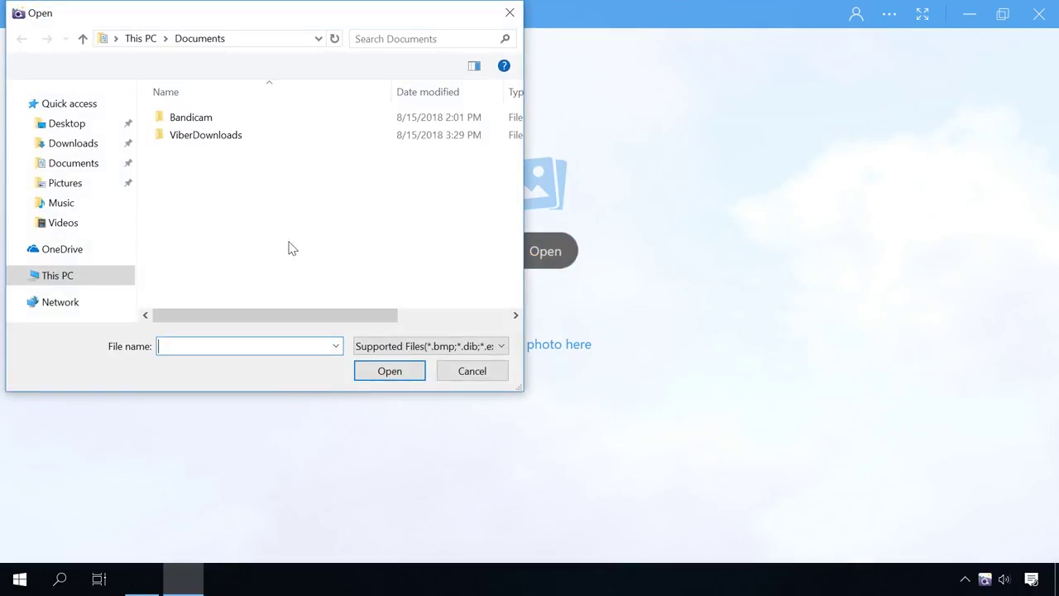
left_click(68, 183)
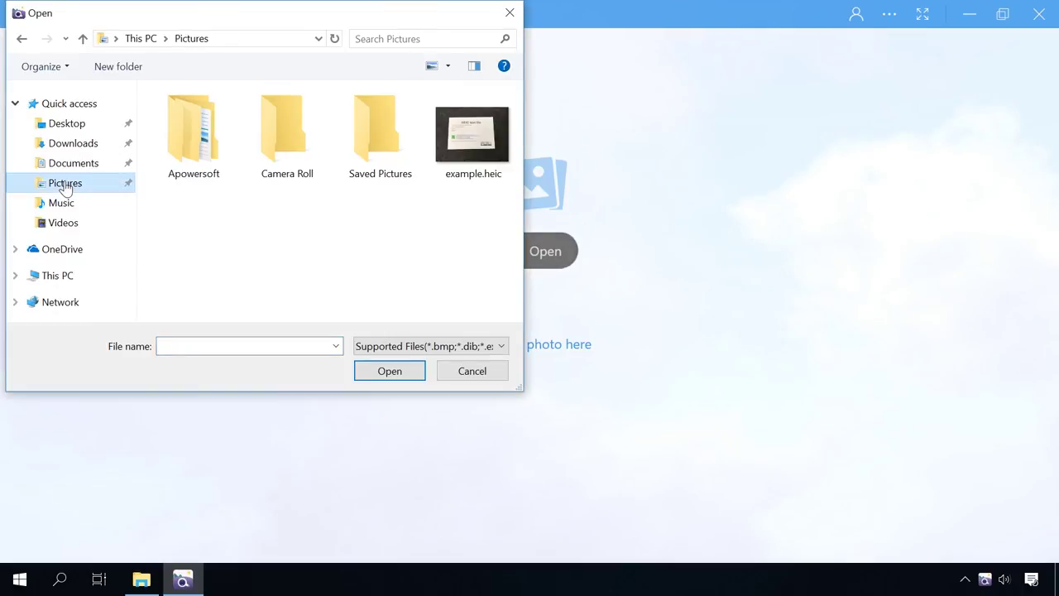
left_click(466, 137)
left_click(387, 372)
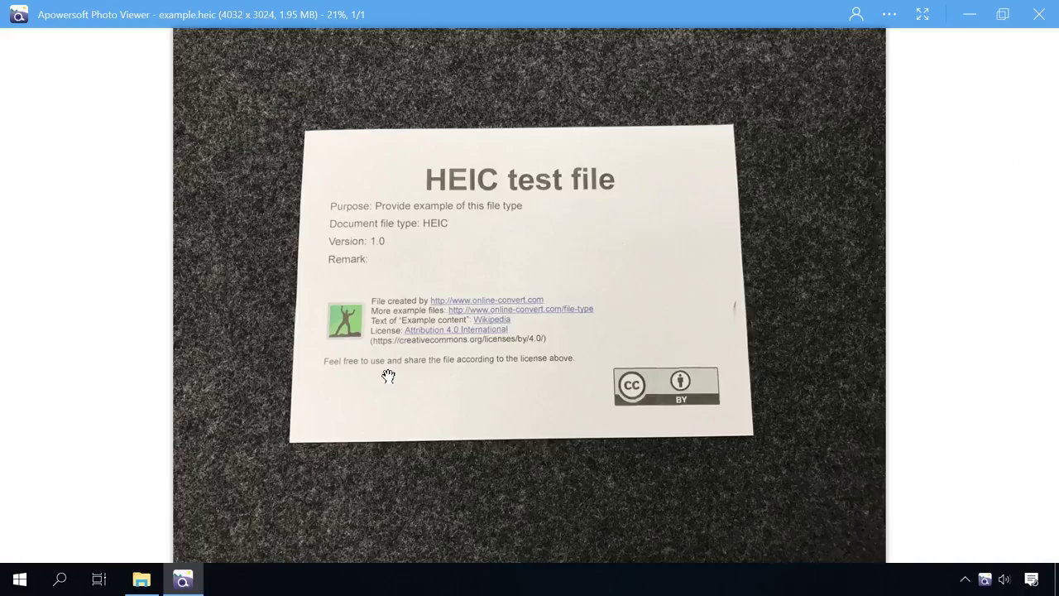
- Save the photo to the Desktop as example.jpeg using the JPEG Files type
left_click(898, 15)
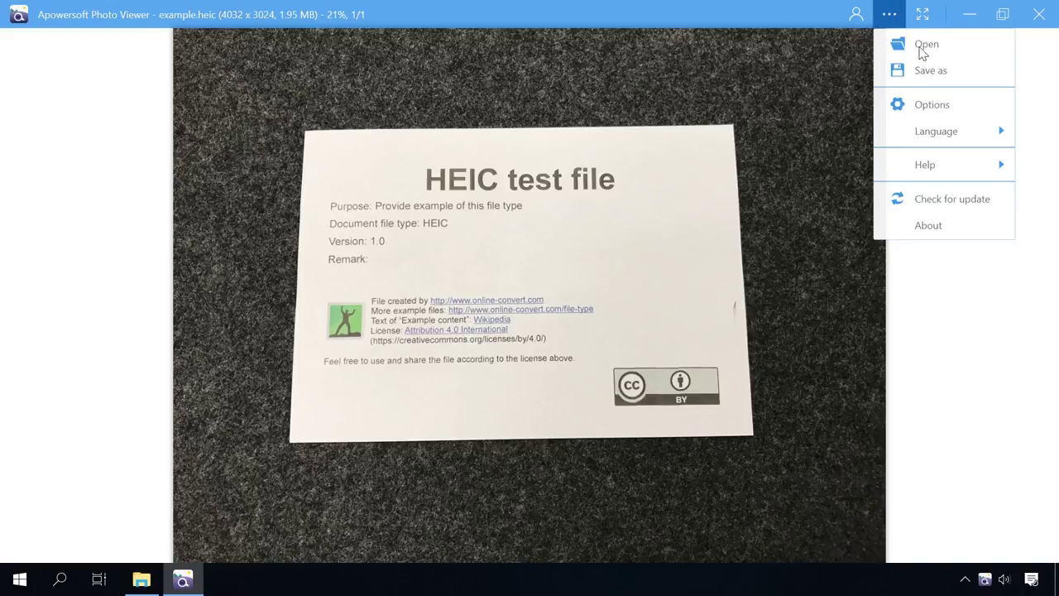
left_click(930, 71)
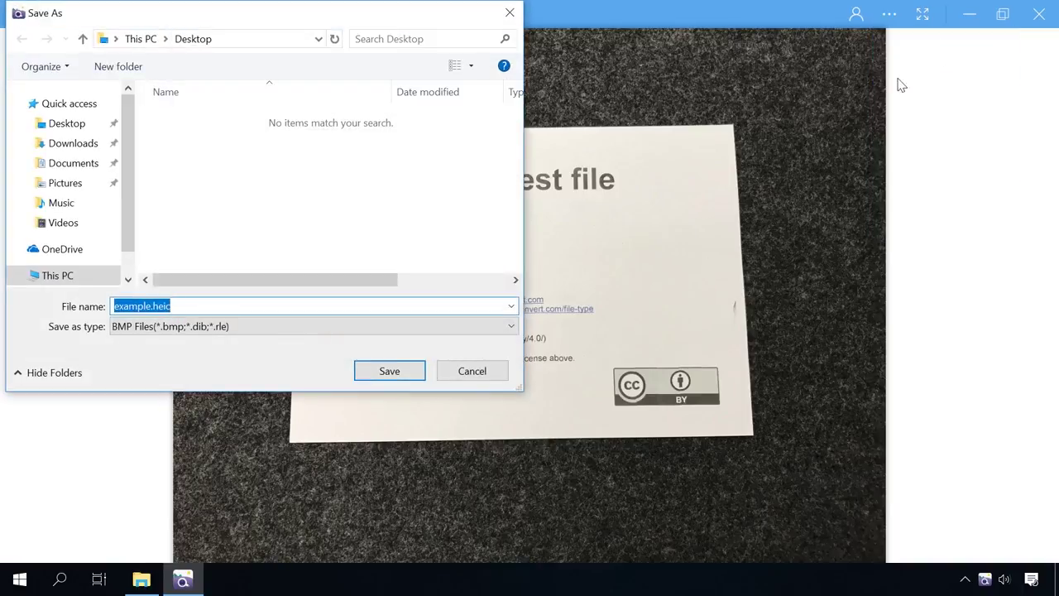
left_click(217, 328)
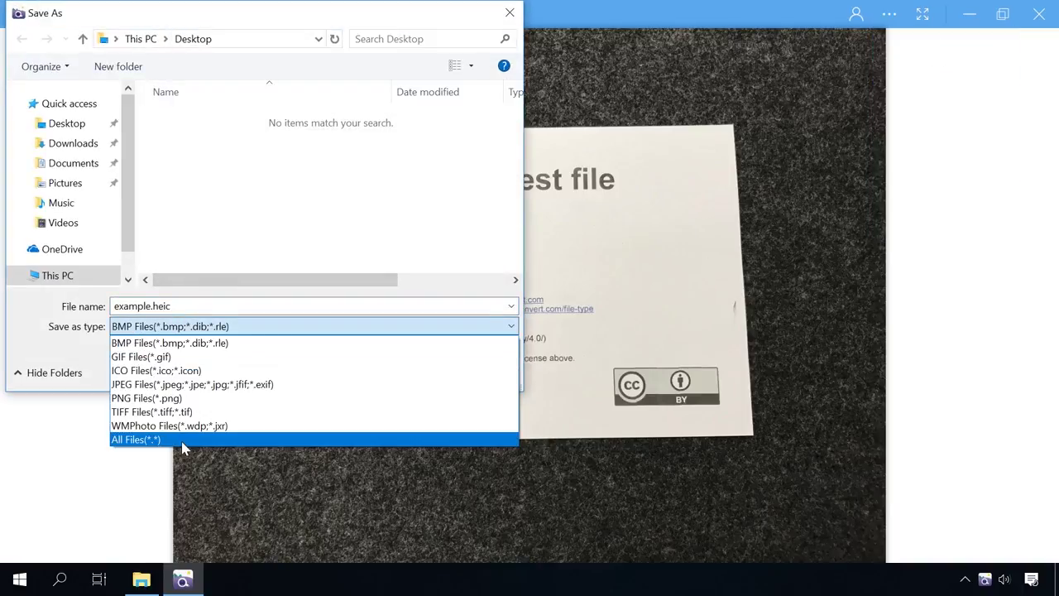
left_click(188, 384)
left_click(389, 371)
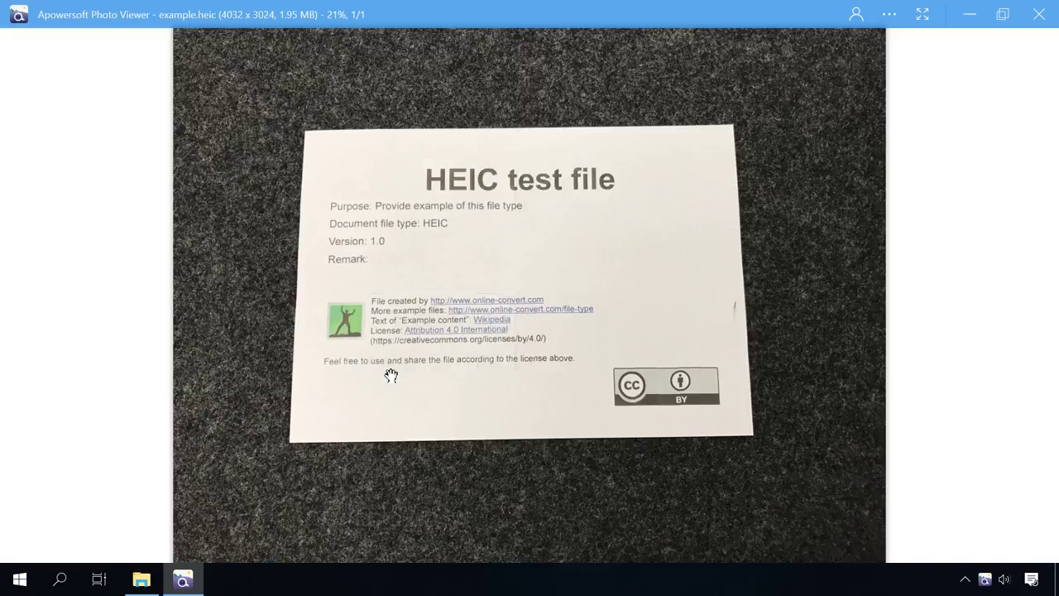
left_click(570, 346)
- Minimize the viewer and open the desktop's example.jpeg in Photos
left_click(972, 14)
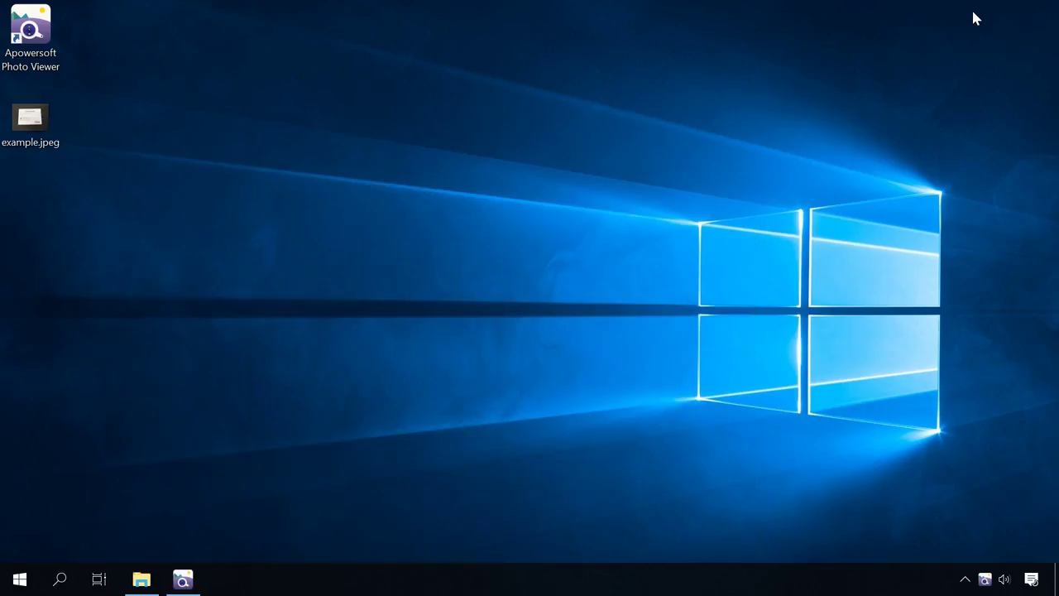
double_click(39, 145)
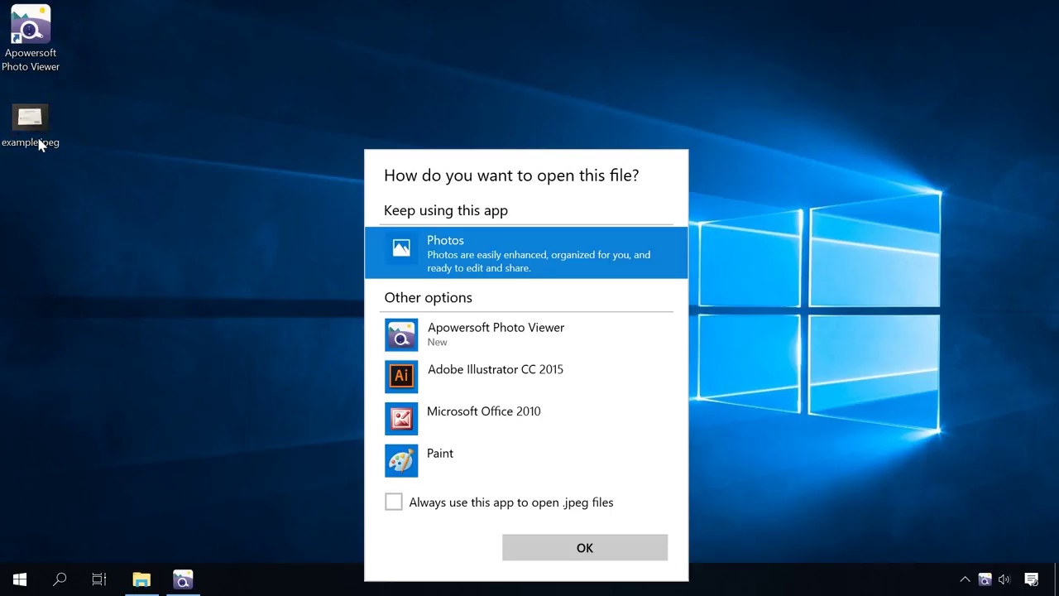
left_click(557, 545)
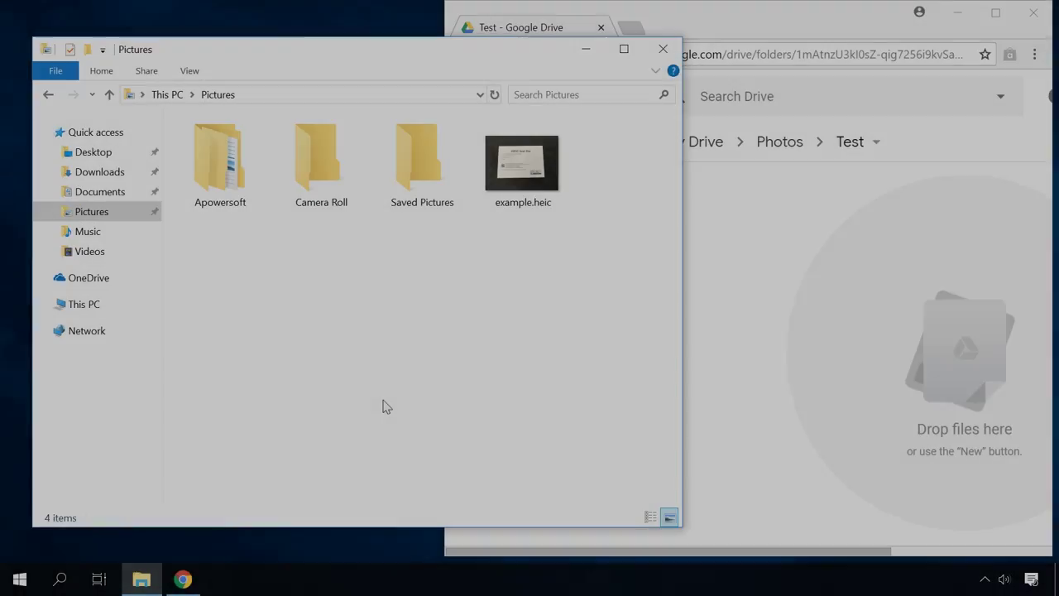
- Drag example.heic into the Drive Photos > Test folder and preview the uploaded image
mouse_move(523, 163)
left_mouse_down()
mouse_move(755, 254)
mouse_move(812, 246)
left_mouse_up()
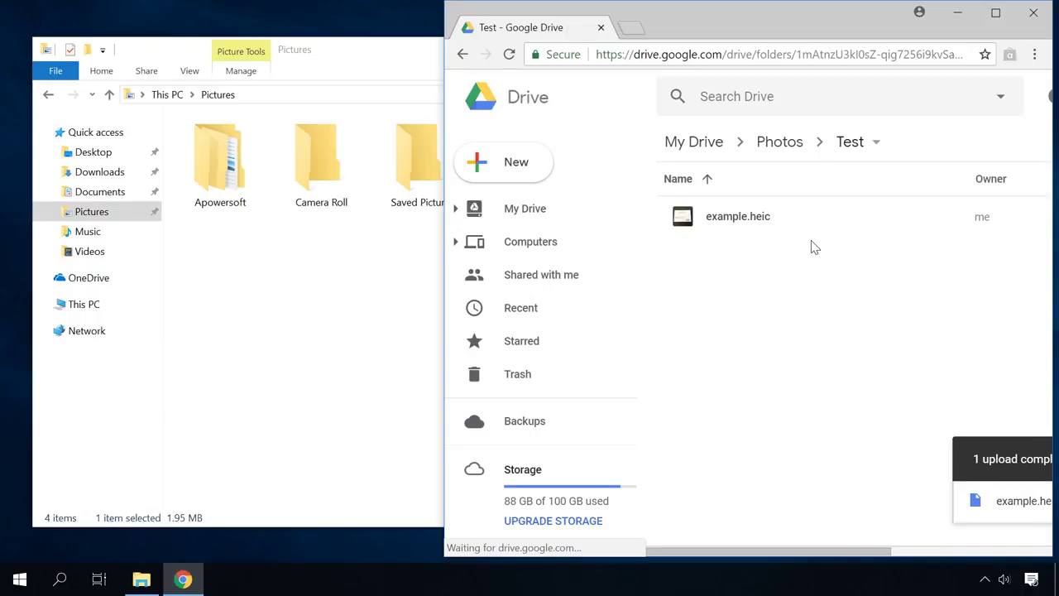
double_click(722, 217)
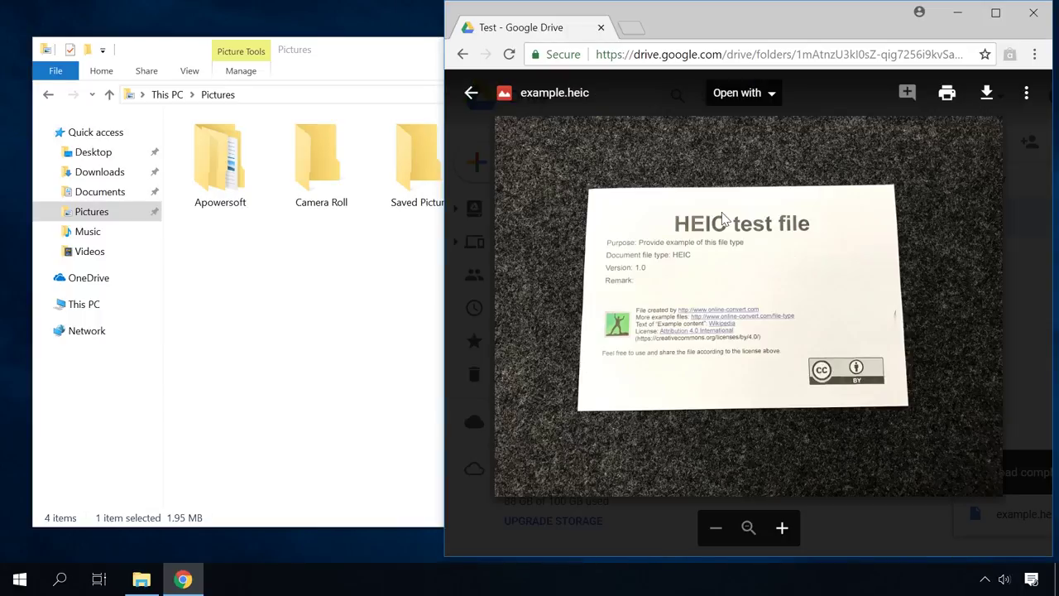